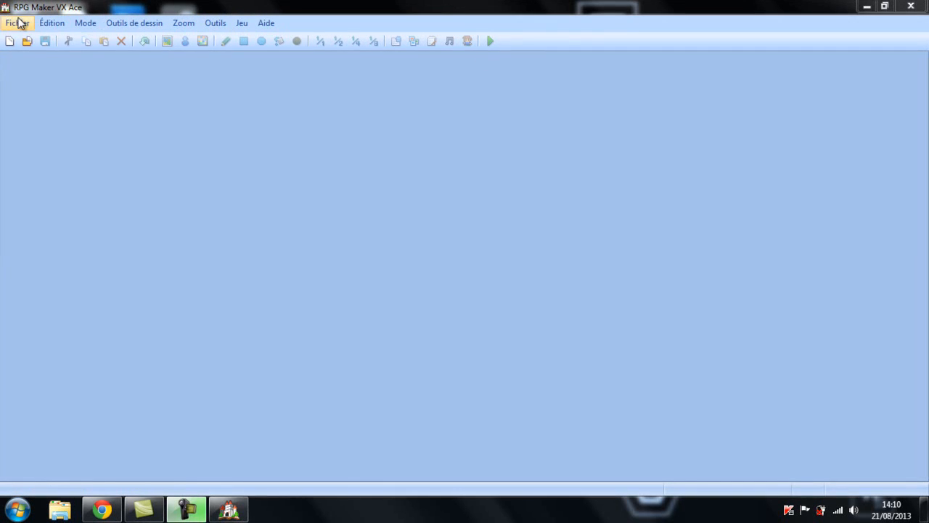
left_click(15, 24)
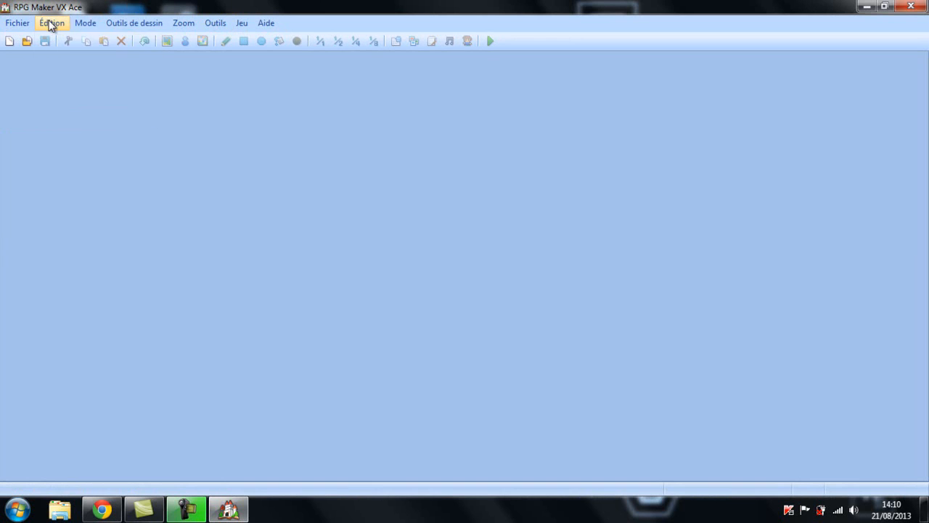
mouse_move(83, 24)
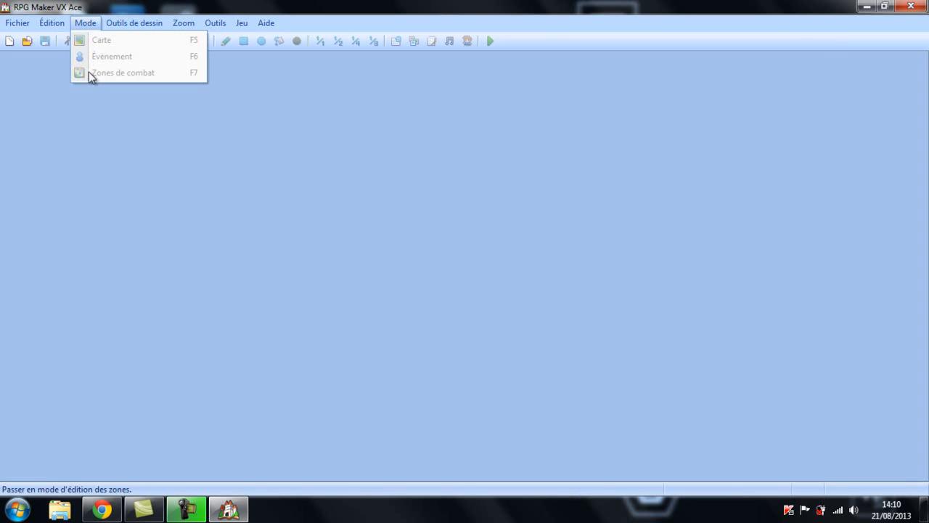
mouse_move(119, 32)
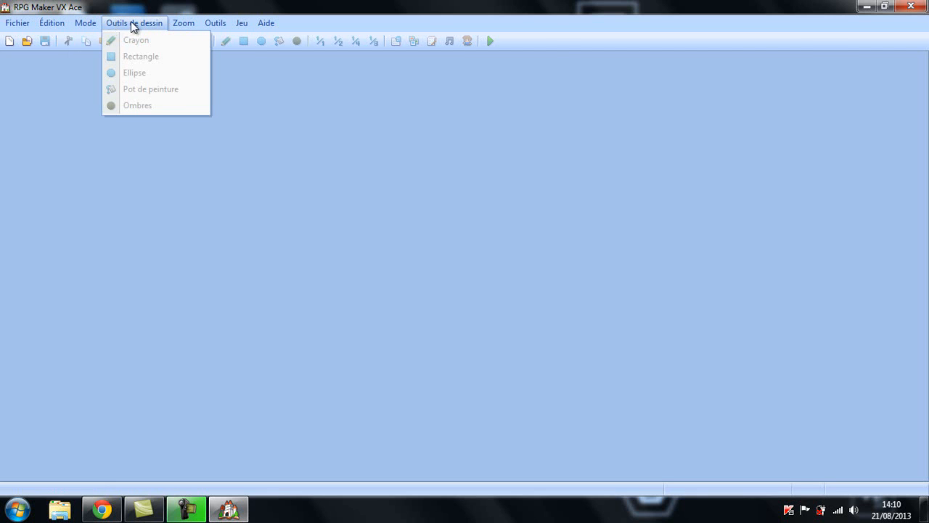
mouse_move(189, 24)
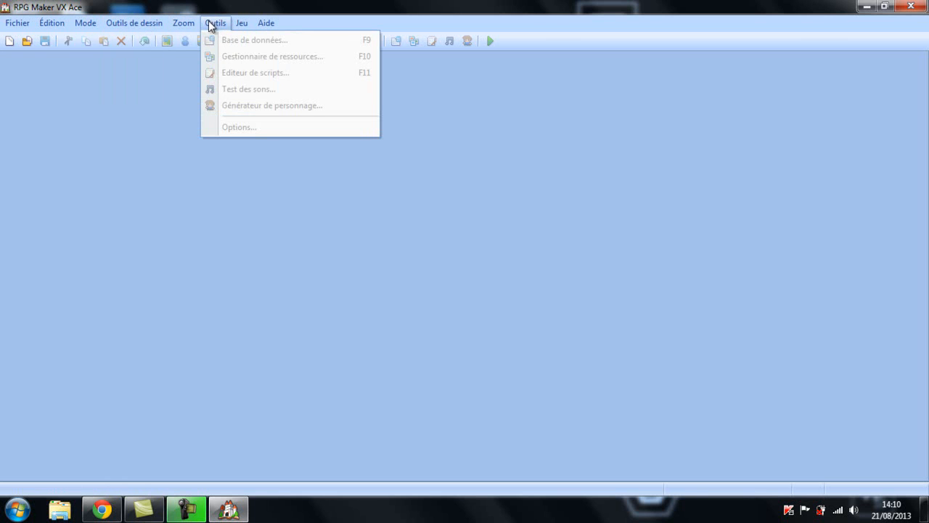
mouse_move(251, 24)
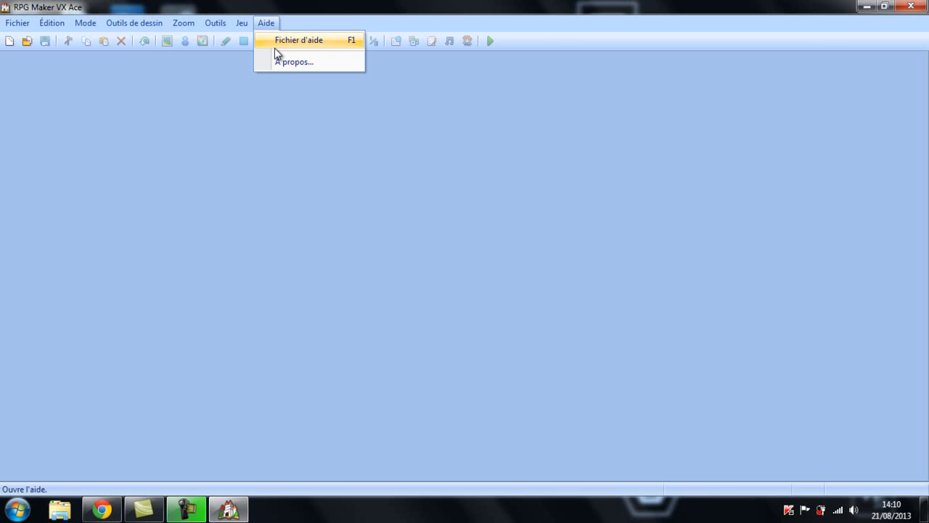
left_click(347, 27)
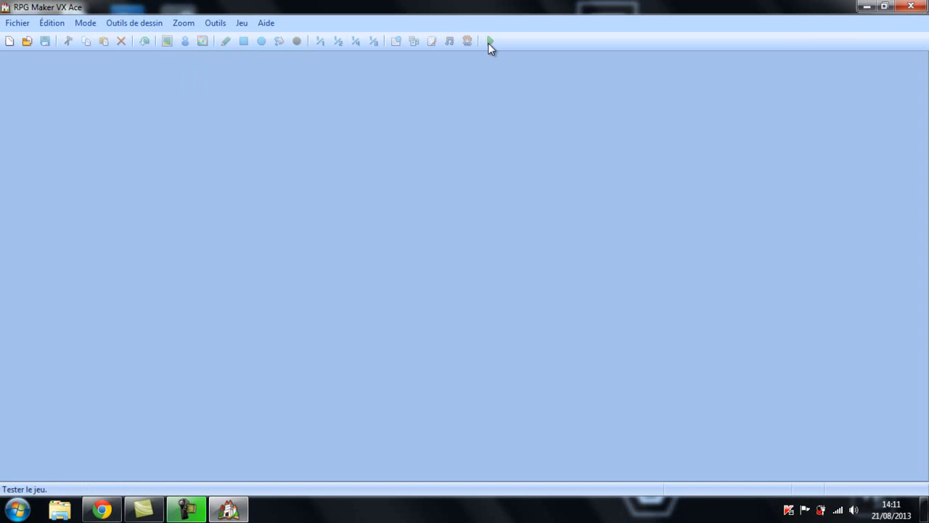
Create a new project with the folder name and title "TEST Vidéo Tuto" in the default location
left_click(19, 23)
left_click(32, 39)
left_click_drag(379, 195, 342, 82)
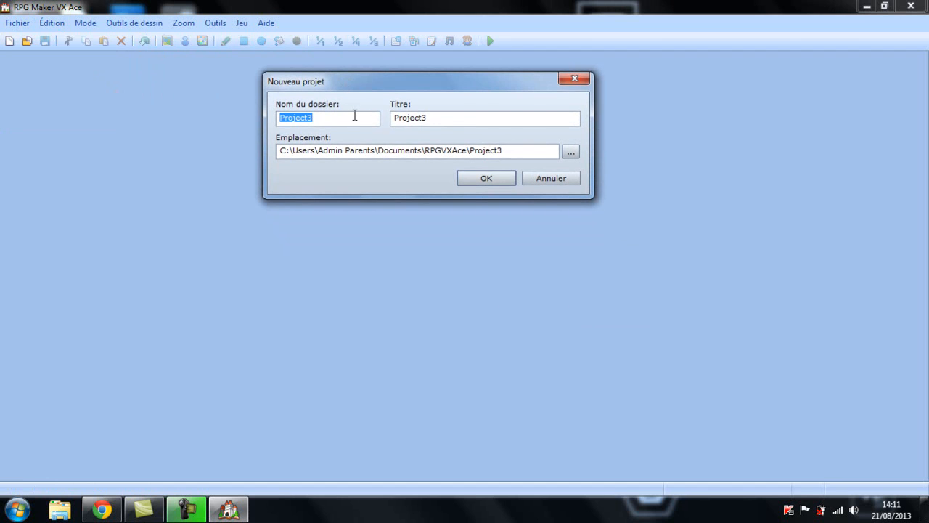
key("BackSpace")
type("TEST ")
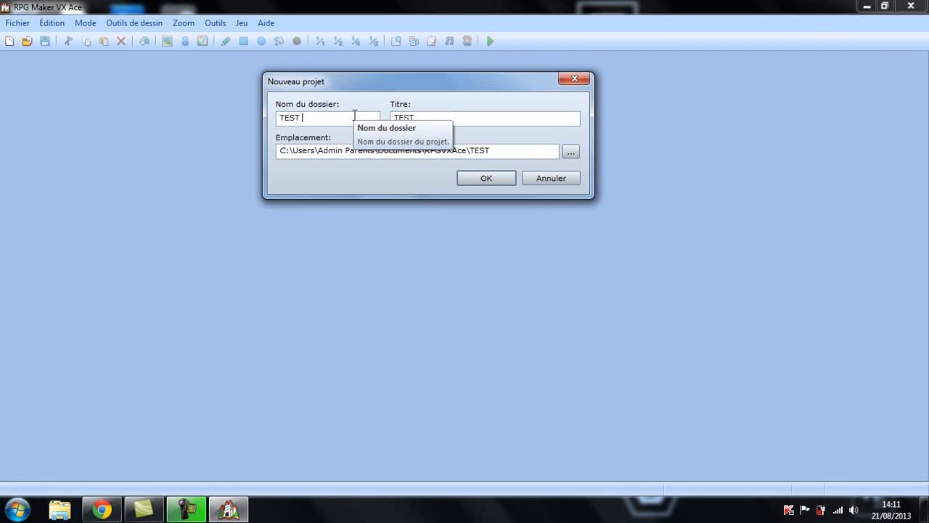
type("Vidéo TUTO")
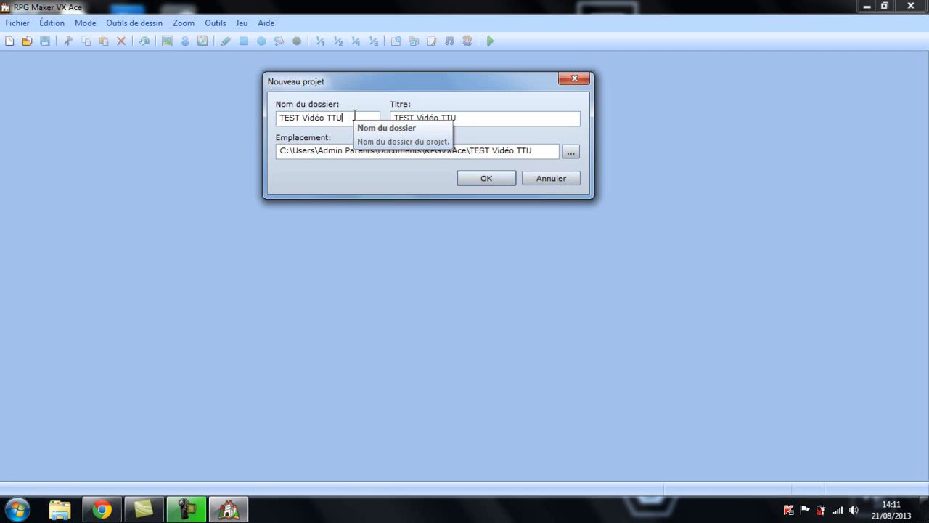
key("BackSpace")
key("BackSpace")
key("BackSpace")
type("uto")
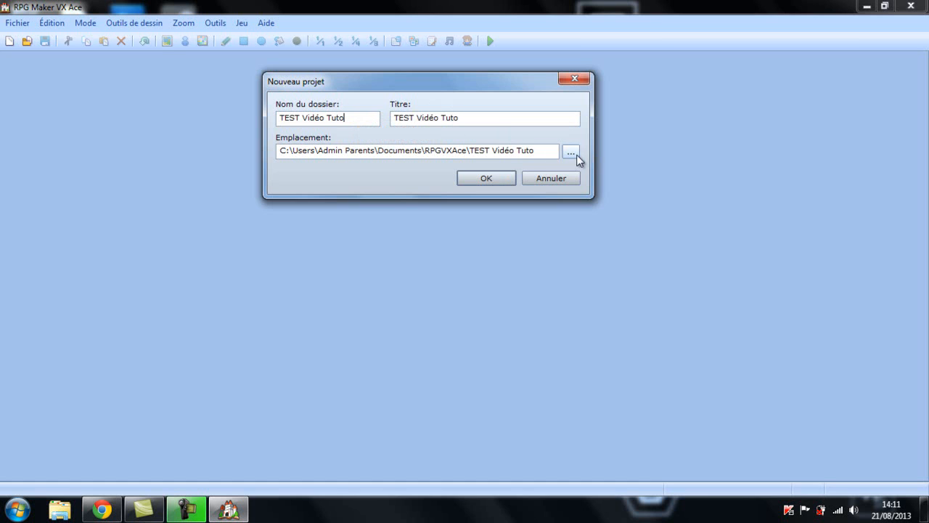
left_click(501, 179)
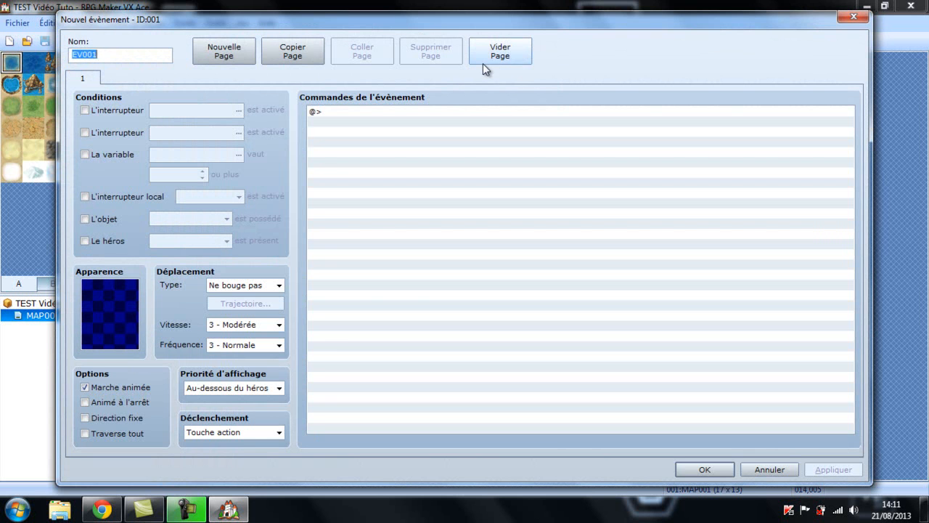
left_click(854, 16)
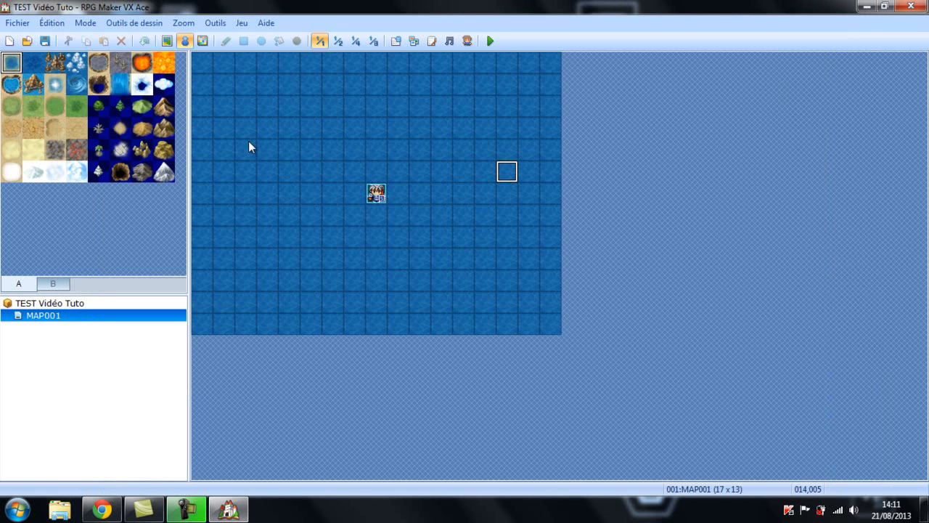
left_click(33, 69)
left_click(61, 66)
left_click_drag(12, 65, 165, 183)
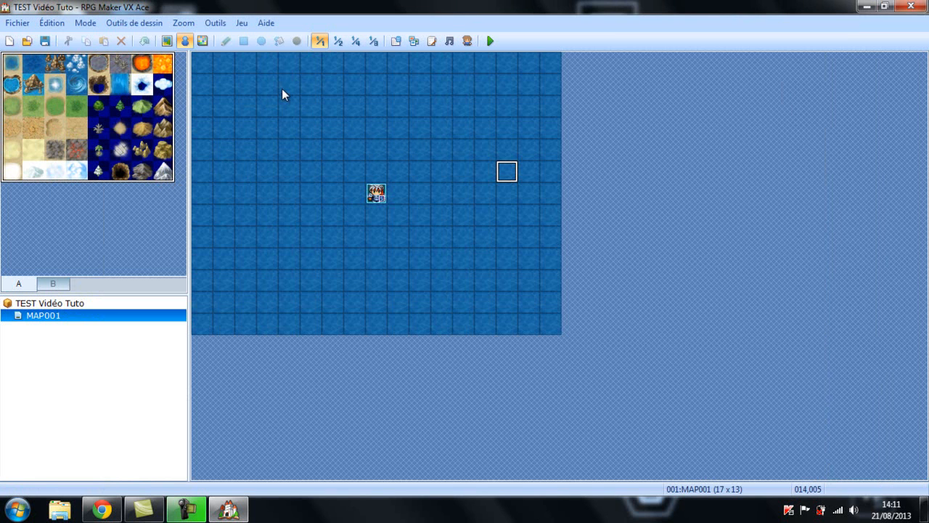
double_click(355, 173)
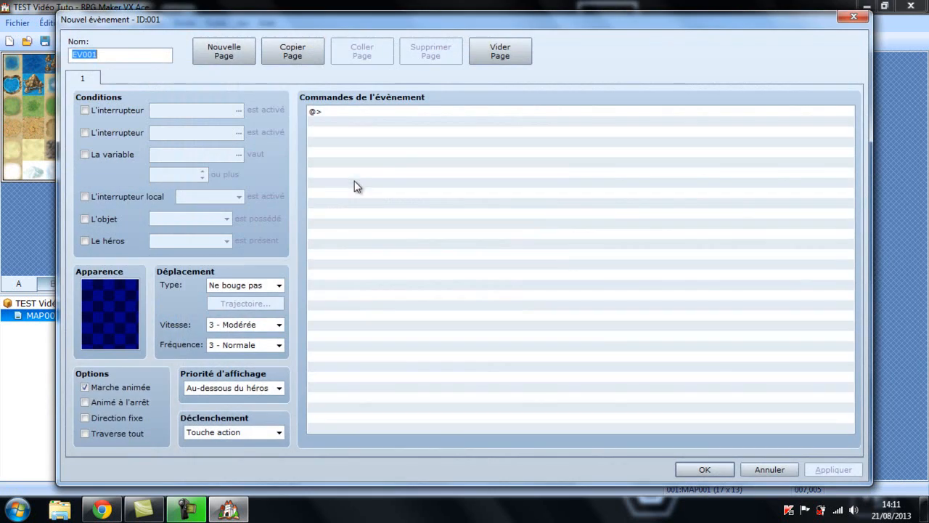
left_click(855, 17)
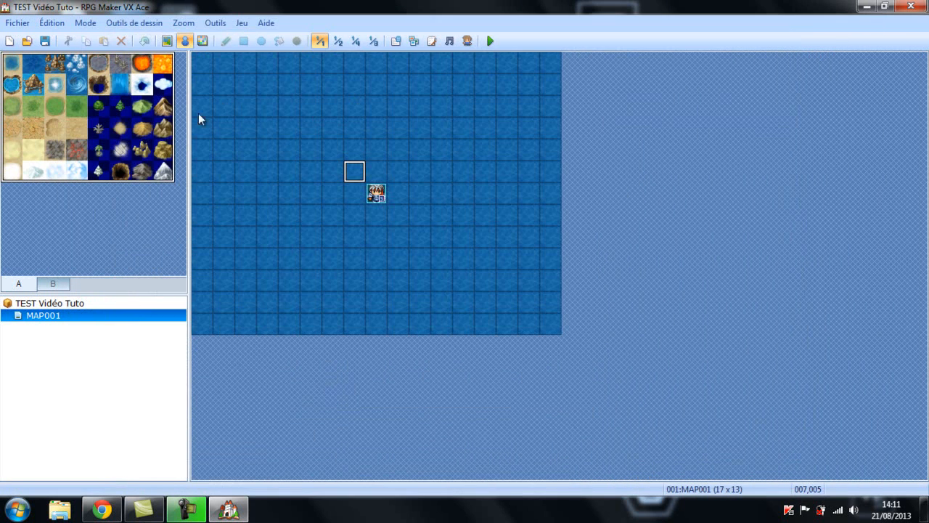
Examine the individual terrain tiles in tileset A and look at tileset B
left_click(159, 156)
left_click(121, 128)
left_click(73, 151)
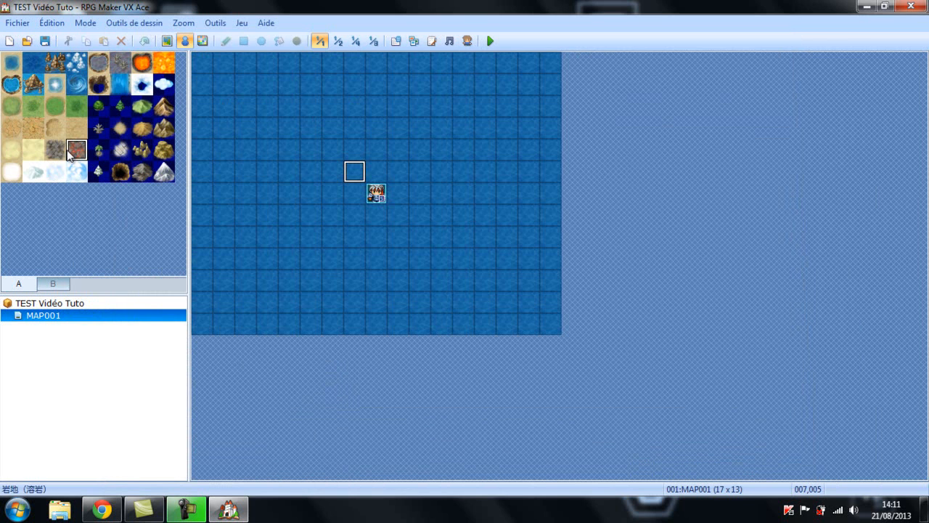
left_click(98, 106)
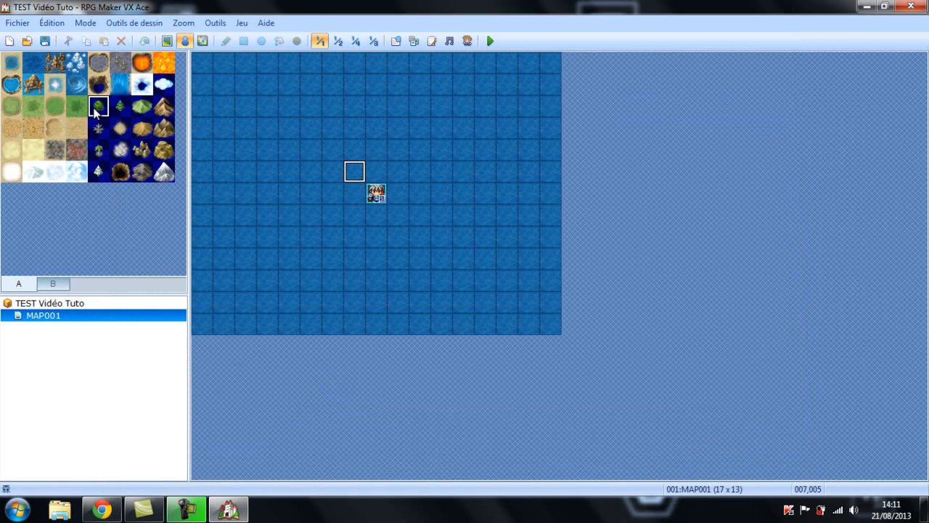
left_click(111, 88)
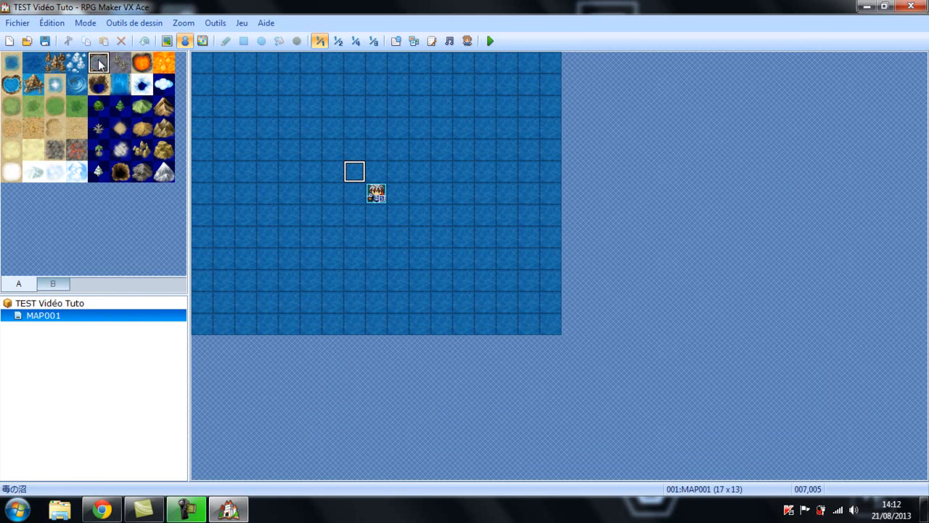
left_click(122, 64)
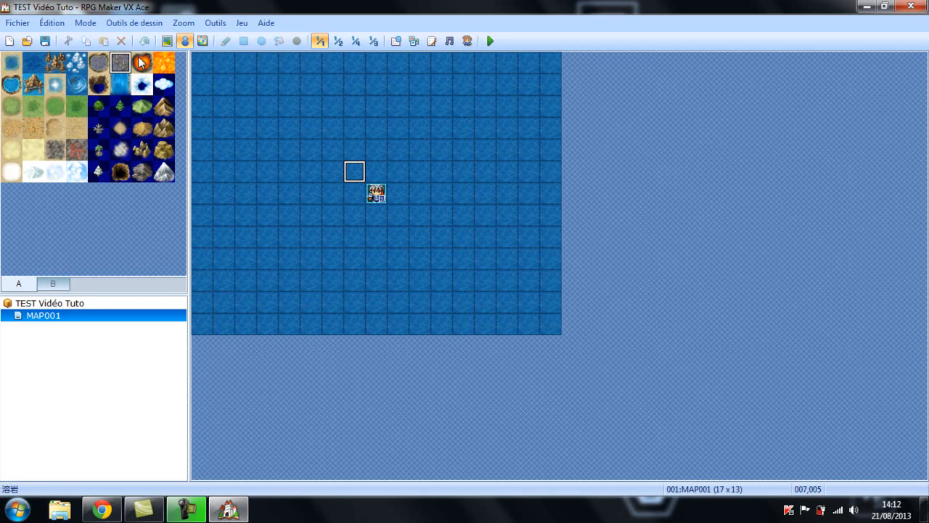
left_click(143, 62)
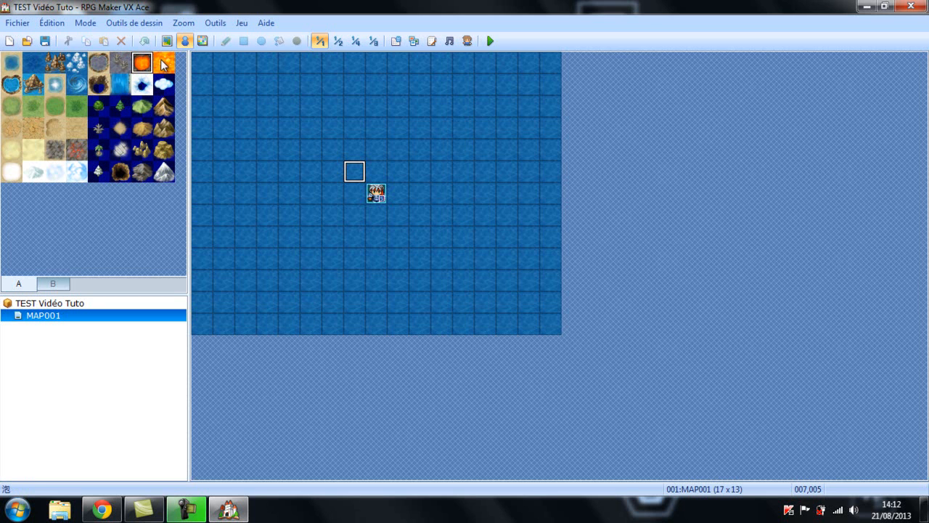
left_click(163, 62)
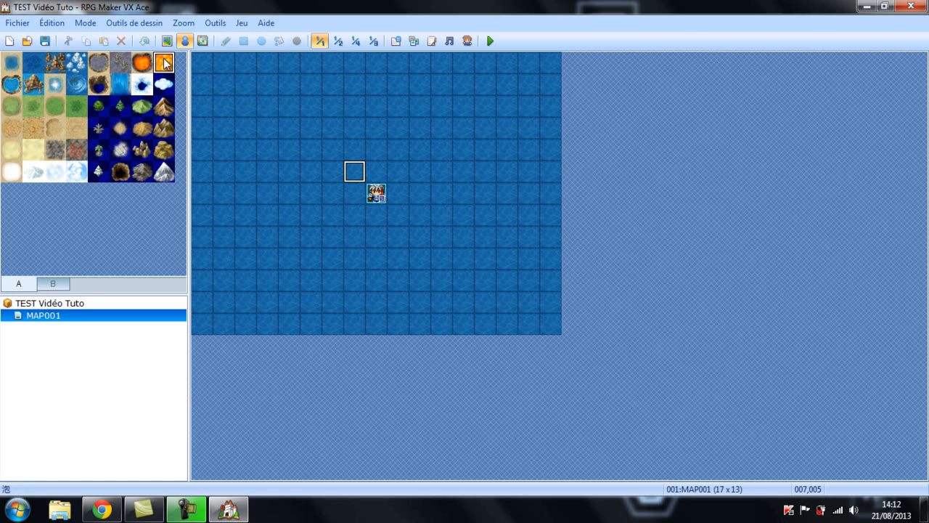
left_click(121, 82)
left_click(52, 283)
left_click(33, 283)
left_click(46, 283)
left_click(31, 285)
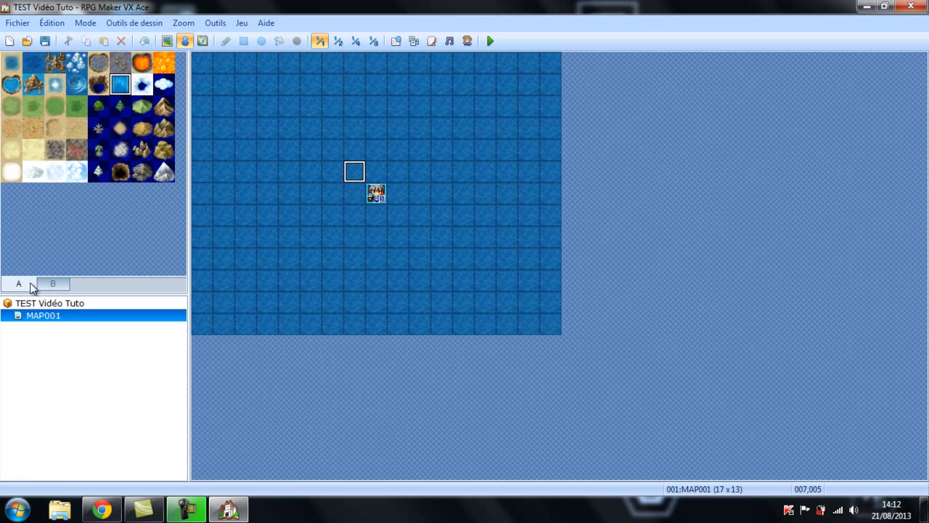
Compare the project root TEST Vidéo Tuto with its map MAP001 in the map tree
left_click(52, 305)
left_click(54, 314)
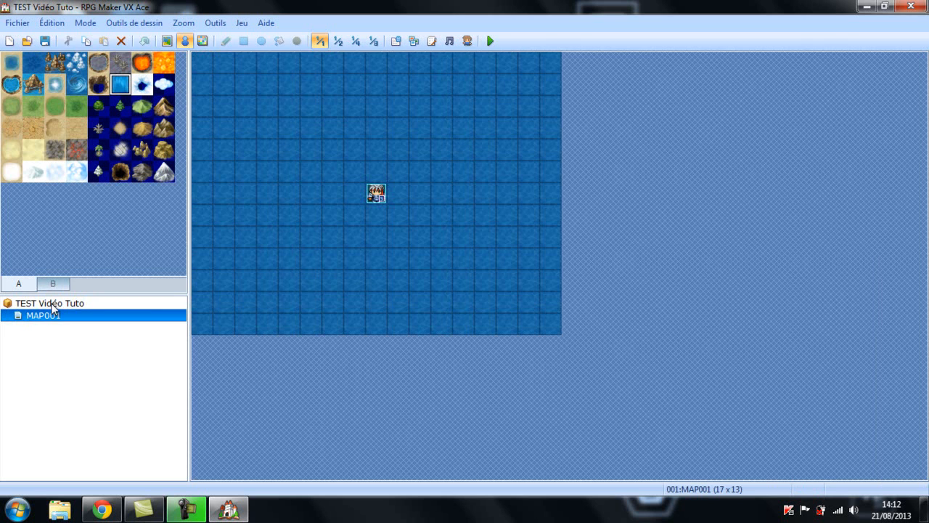
left_click(51, 304)
left_click(52, 313)
left_click(51, 306)
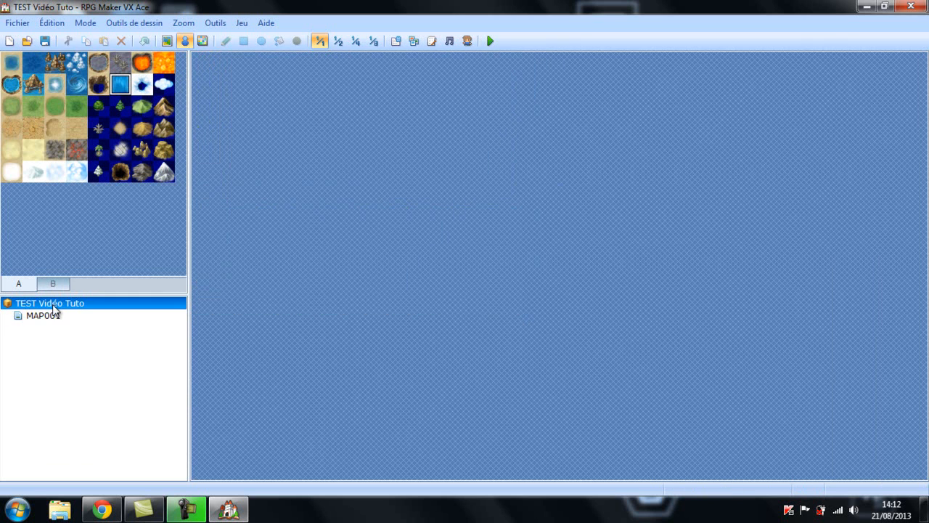
left_click(54, 315)
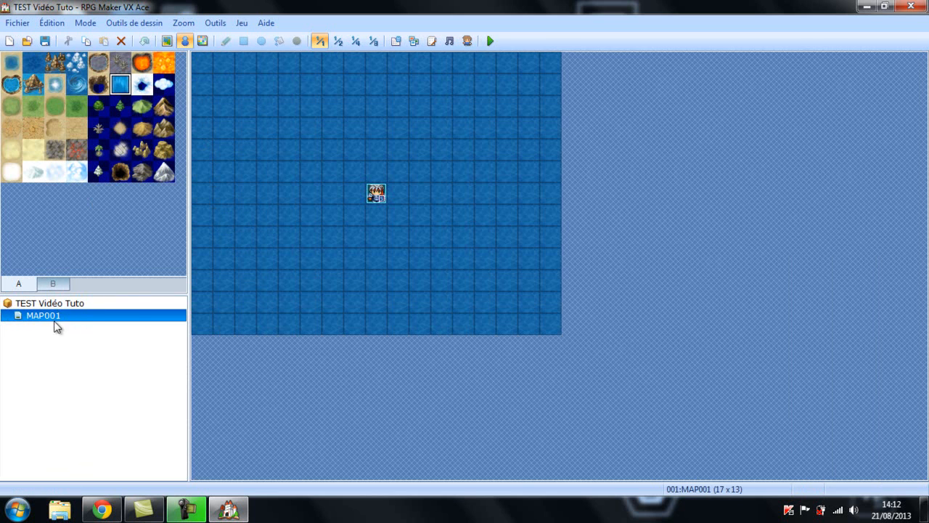
left_click(56, 303)
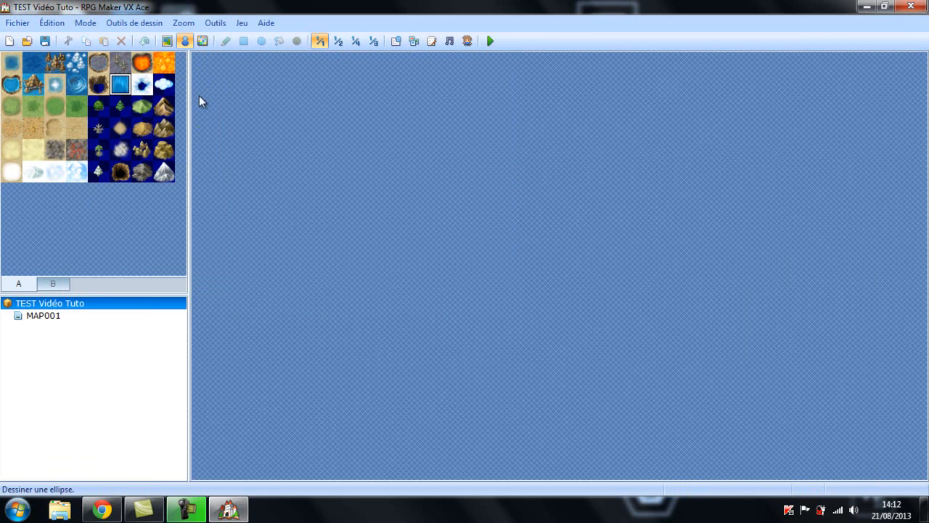
left_click(67, 317)
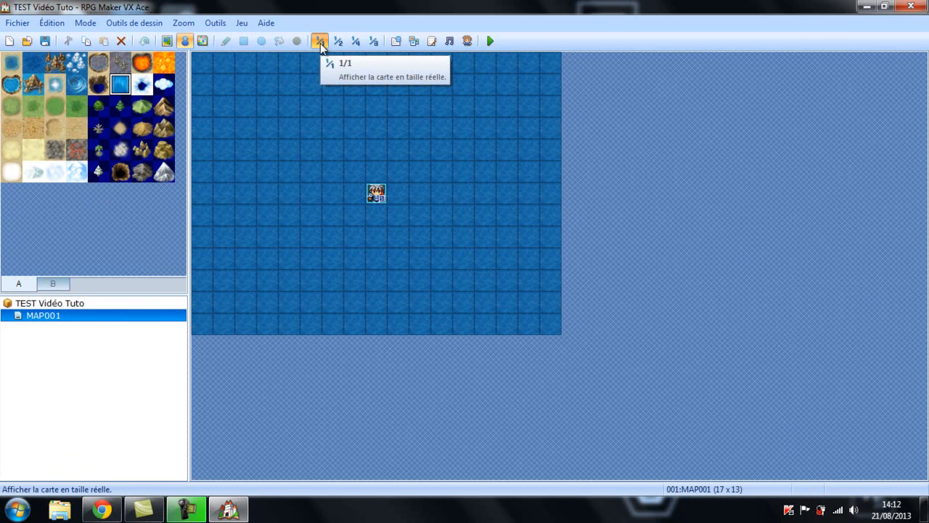
View MAP001 at 1/2 and 1/4 scale and return it to 1/1 scale
left_click(338, 41)
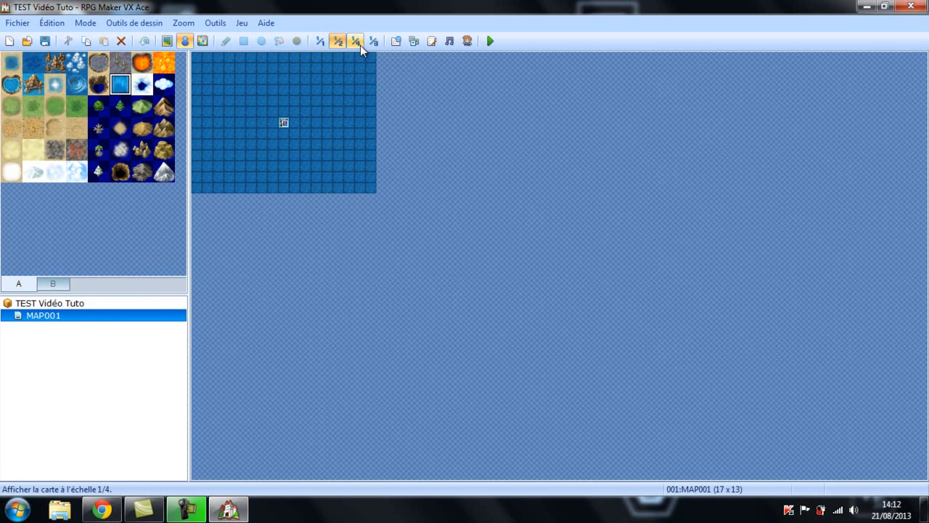
left_click(356, 41)
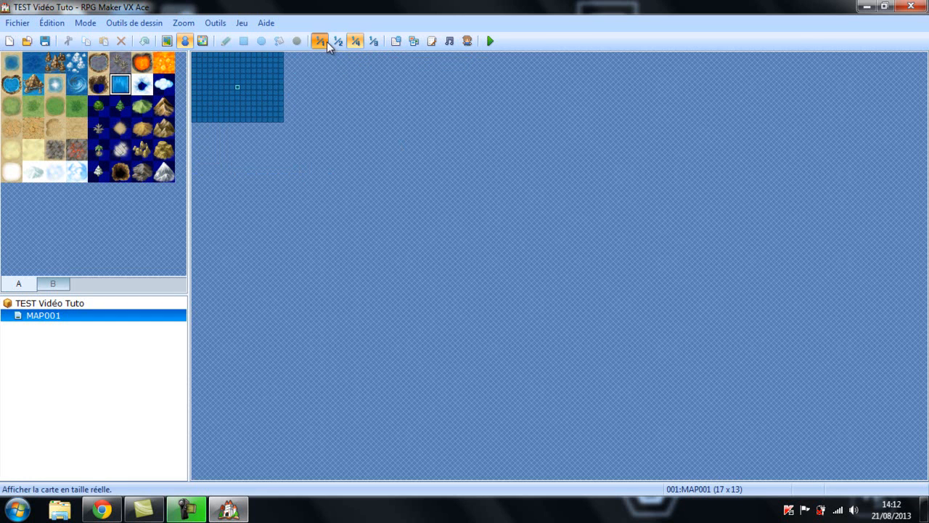
left_click(327, 41)
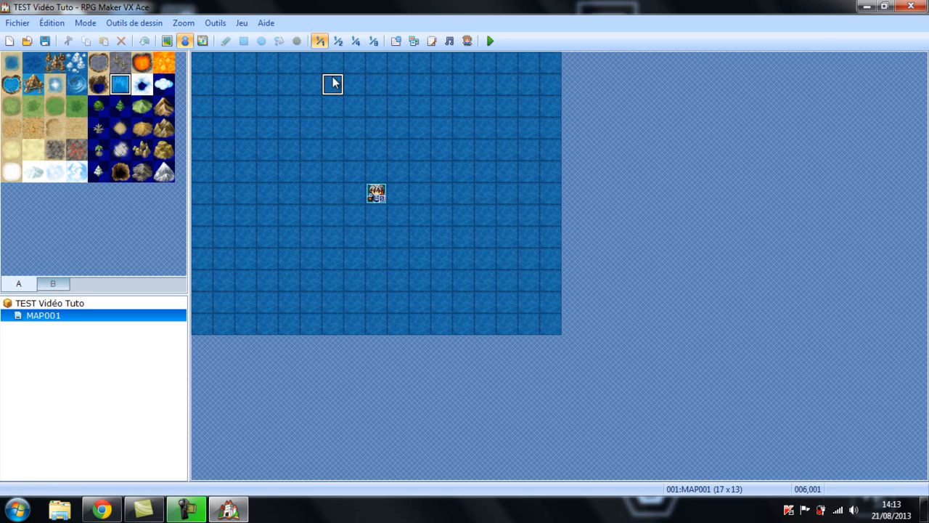
Choose the sandy desert ground tile and put MAP001 in map editing mode
left_click(98, 86)
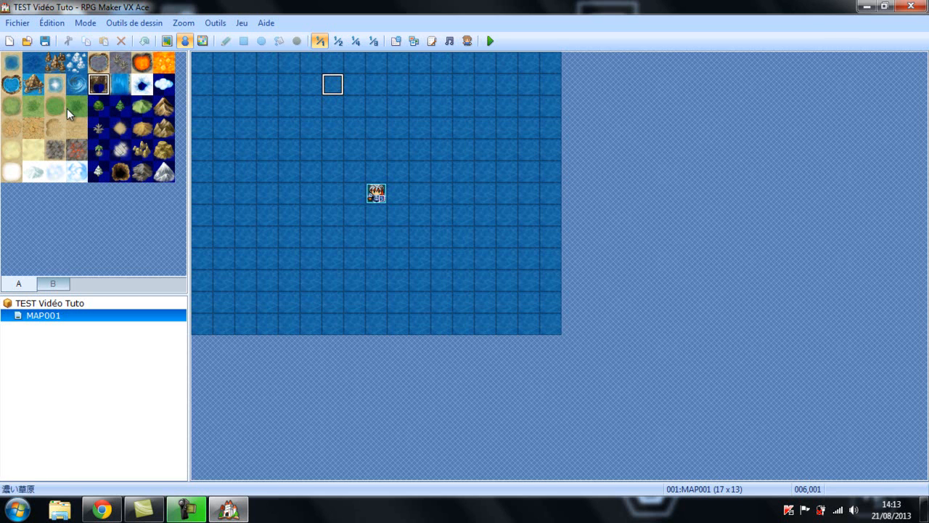
left_click(5, 129)
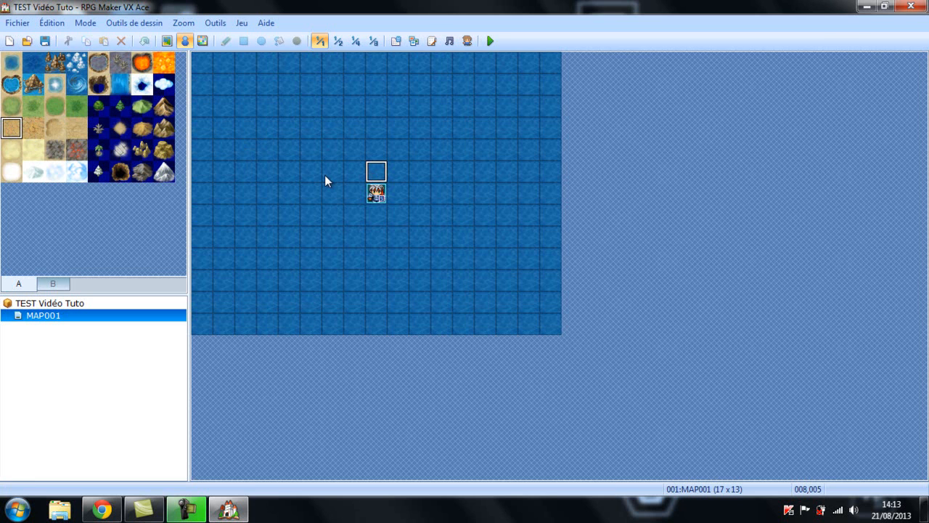
left_click(167, 40)
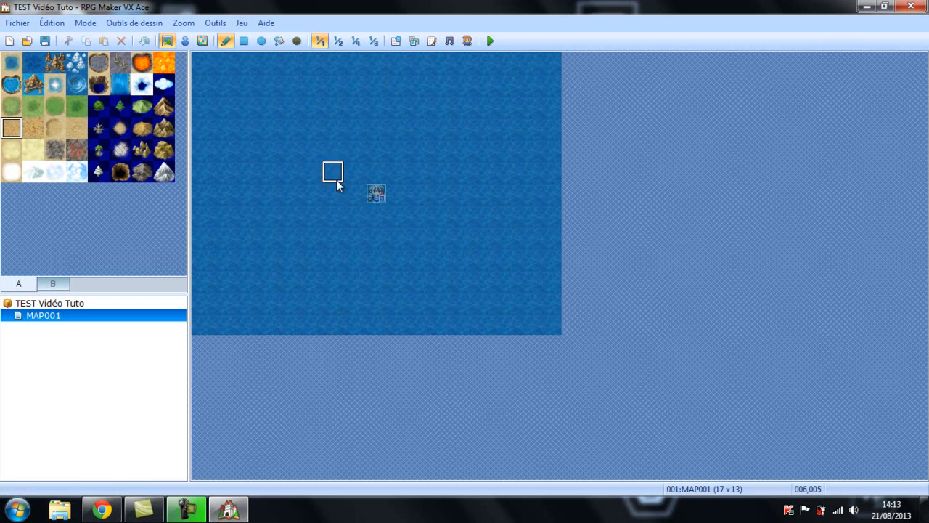
Paint a winding desert path across the sea of MAP001 with the pencil and undo it
mouse_move(333, 171)
left_mouse_down()
mouse_move(439, 175)
mouse_move(433, 115)
mouse_move(292, 104)
mouse_move(278, 210)
mouse_move(355, 270)
mouse_move(498, 107)
mouse_move(464, 63)
left_mouse_up()
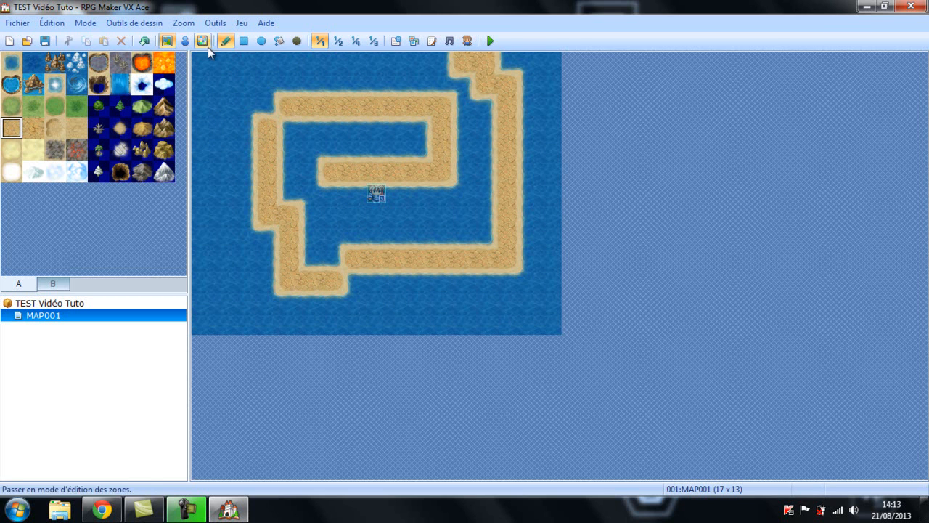
left_click(145, 42)
left_click(145, 41)
left_click(144, 42)
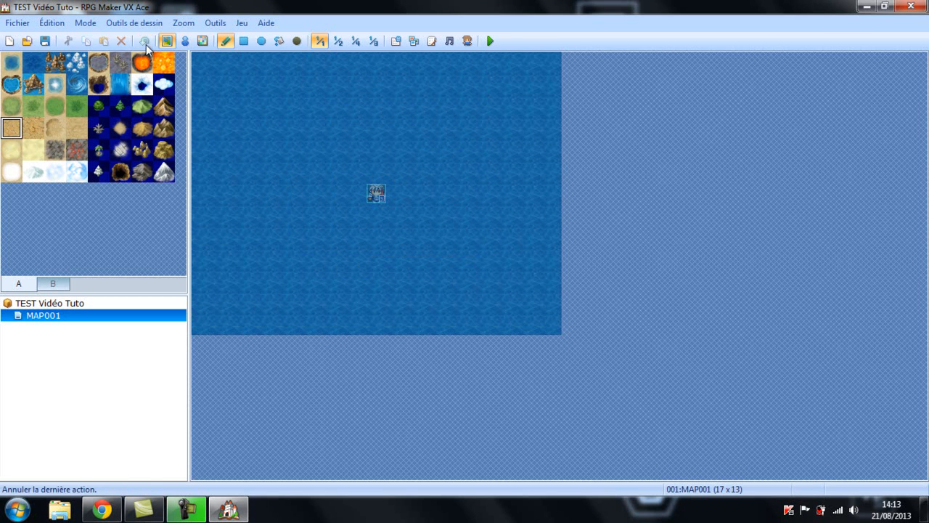
Paint a square desert spiral outward from the start point at the centre of MAP001, undoing the misplaced strokes
mouse_move(375, 194)
left_mouse_down()
mouse_move(364, 169)
mouse_move(326, 170)
mouse_move(325, 216)
left_mouse_up()
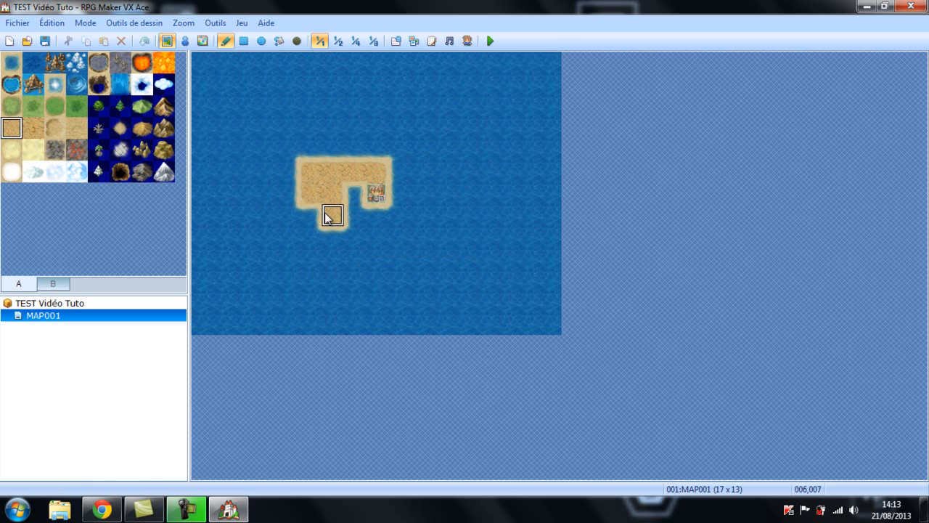
left_click(144, 42)
mouse_move(375, 194)
left_mouse_down()
mouse_move(363, 173)
mouse_move(335, 174)
mouse_move(328, 227)
mouse_move(361, 236)
mouse_move(414, 224)
mouse_move(419, 130)
mouse_move(298, 131)
mouse_move(285, 229)
left_mouse_up()
mouse_move(290, 267)
left_mouse_down()
mouse_move(300, 276)
mouse_move(388, 276)
mouse_move(316, 280)
mouse_move(449, 267)
mouse_move(425, 279)
mouse_move(462, 282)
mouse_move(463, 104)
left_mouse_up()
left_click(145, 41)
left_click(145, 41)
mouse_move(418, 281)
left_mouse_down()
mouse_move(460, 285)
mouse_move(460, 85)
mouse_move(249, 85)
mouse_move(266, 166)
left_mouse_up()
left_click(144, 41)
Extend the desert spiral by further turns out to the edges of MAP001, undoing the misplaced tiles
left_click_drag(455, 282, 477, 262)
left_click(476, 238)
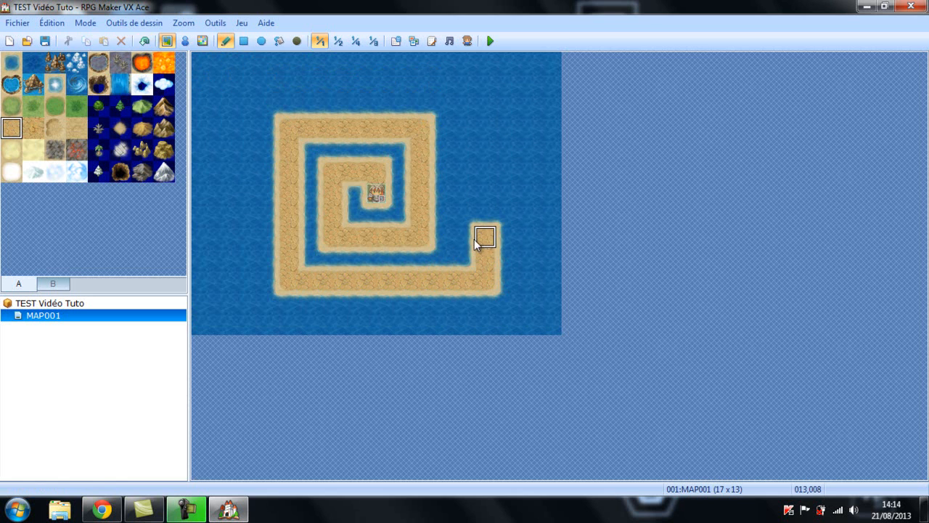
left_click(144, 40)
left_click(144, 41)
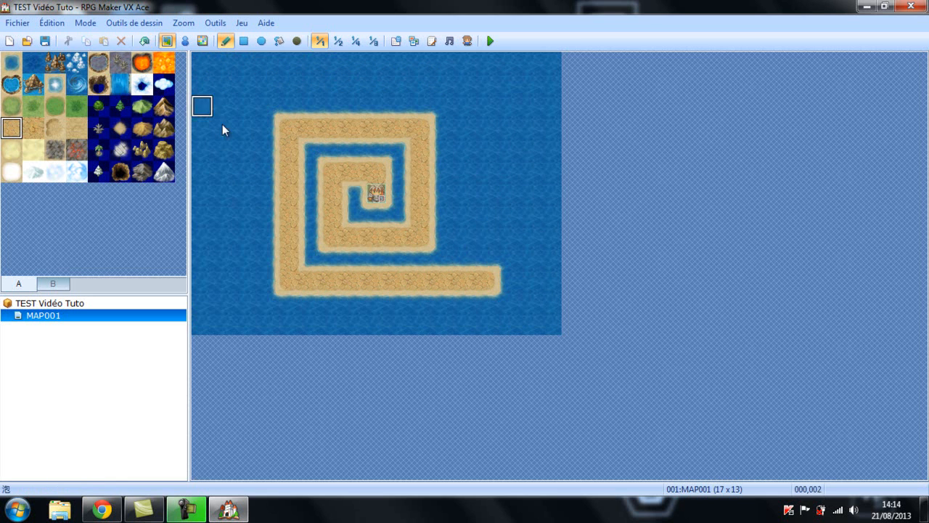
left_click(143, 41)
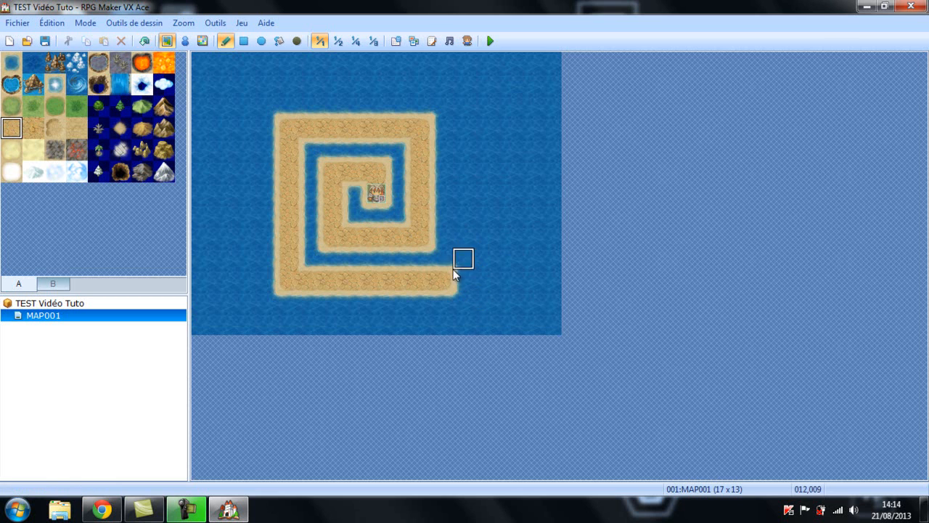
mouse_move(463, 280)
left_mouse_down()
mouse_move(462, 102)
mouse_move(412, 93)
mouse_move(262, 90)
mouse_move(246, 109)
mouse_move(246, 245)
left_mouse_up()
mouse_move(244, 284)
left_mouse_down()
mouse_move(245, 325)
mouse_move(506, 325)
mouse_move(507, 58)
left_mouse_up()
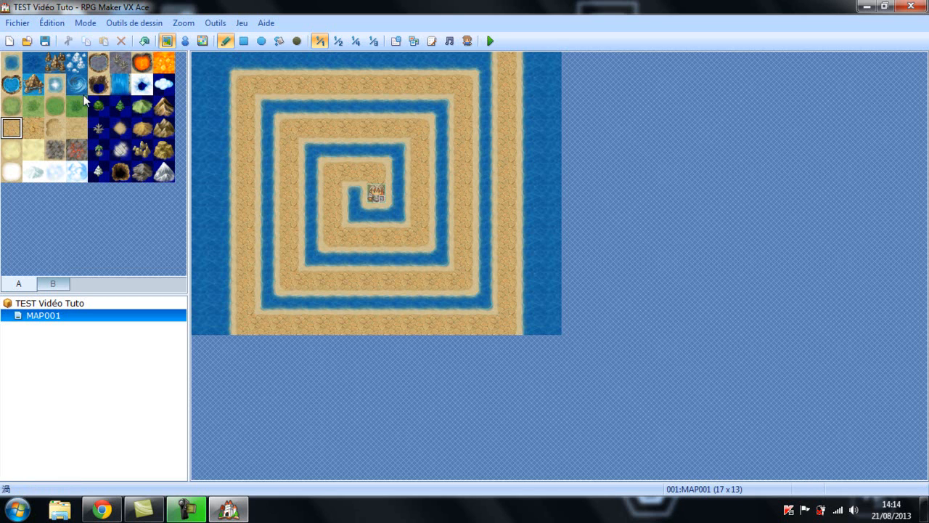
Paint the water gap between the turns of the desert spiral with the red lava rock ground tile
left_click(78, 153)
left_click(356, 204)
left_click(365, 218)
mouse_move(366, 218)
left_mouse_down()
mouse_move(398, 216)
mouse_move(398, 149)
mouse_move(307, 150)
mouse_move(308, 226)
left_mouse_up()
mouse_move(394, 265)
left_mouse_down()
mouse_move(441, 260)
mouse_move(435, 109)
mouse_move(283, 104)
mouse_move(269, 143)
mouse_move(271, 301)
mouse_move(462, 304)
mouse_move(479, 300)
mouse_move(480, 81)
mouse_move(436, 62)
mouse_move(253, 62)
left_mouse_up()
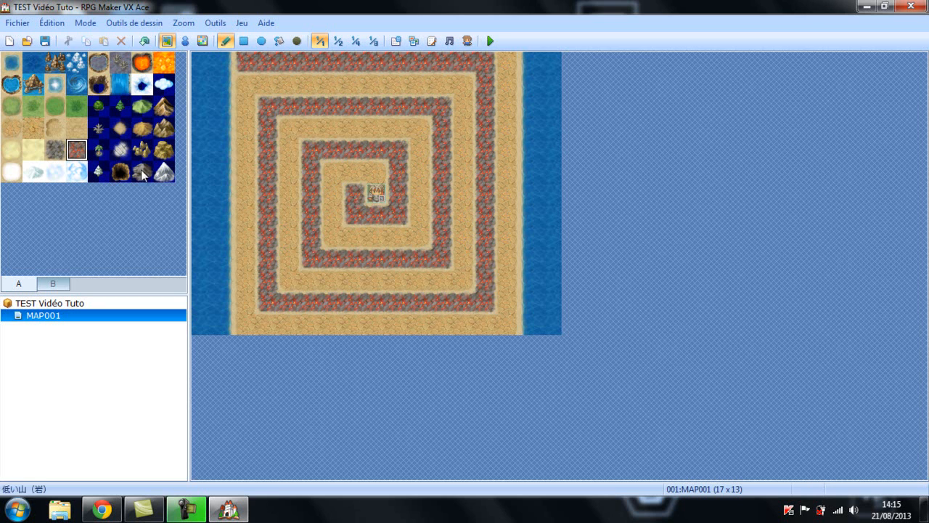
Try cloud and brown mountain tiles in the upper-left corner of MAP001, and undo them together with the outer lava rock path
left_click(164, 87)
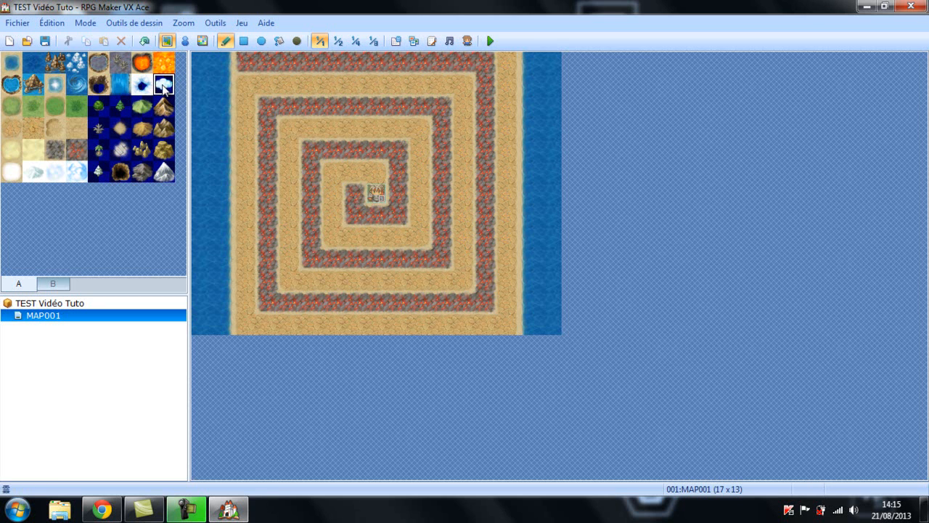
left_click_drag(222, 61, 198, 62)
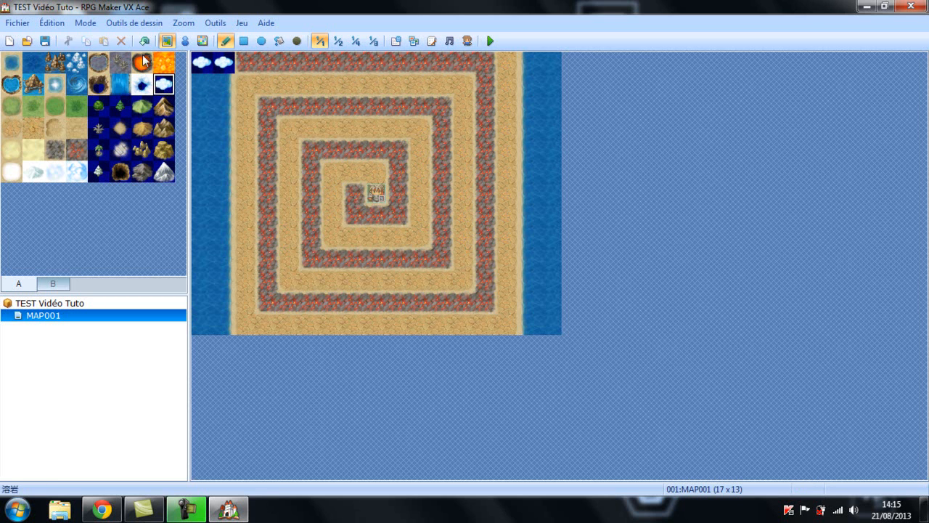
left_click(163, 107)
left_click_drag(218, 64, 199, 63)
left_click(145, 41)
left_click(145, 41)
left_click(145, 40)
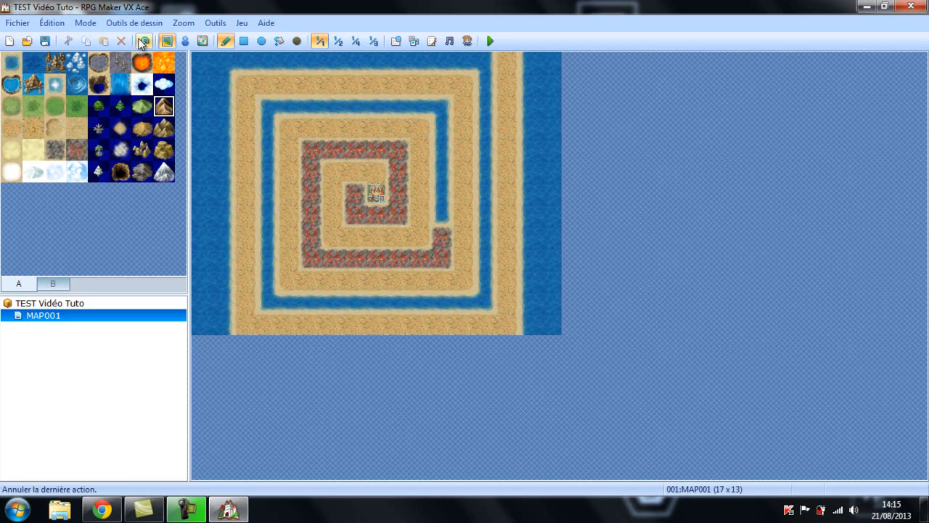
left_click(51, 23)
left_click(56, 41)
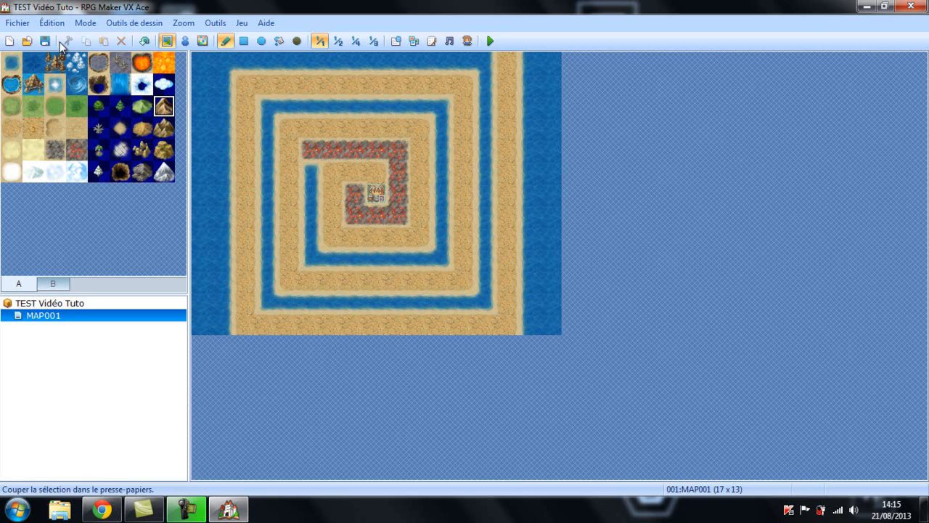
Repaint the lava rock path along the spiral's water gap and undo the last misplaced stroke
left_click(143, 63)
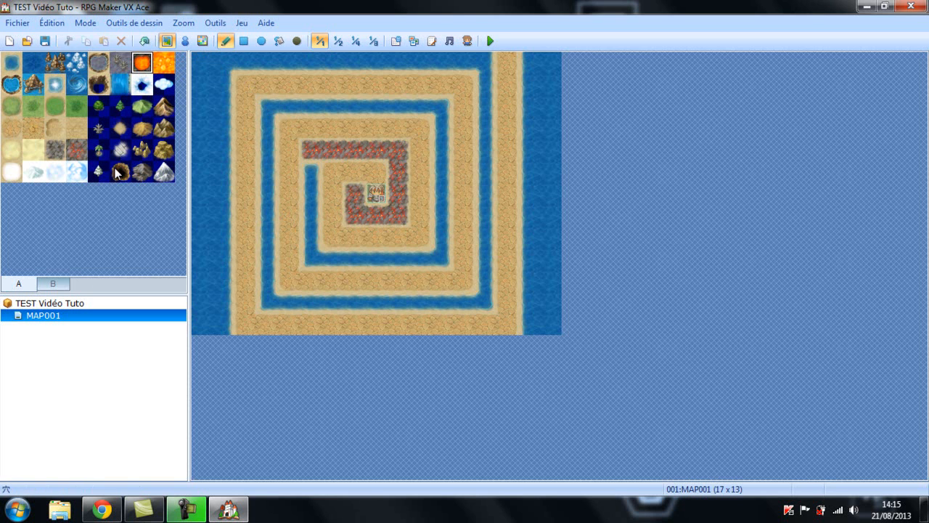
left_click(76, 149)
mouse_move(289, 149)
left_mouse_down()
mouse_move(309, 195)
mouse_move(309, 240)
mouse_move(369, 260)
mouse_move(438, 259)
mouse_move(441, 106)
mouse_move(321, 106)
mouse_move(267, 140)
mouse_move(263, 266)
mouse_move(313, 299)
mouse_move(479, 301)
mouse_move(465, 156)
mouse_move(474, 139)
left_mouse_up()
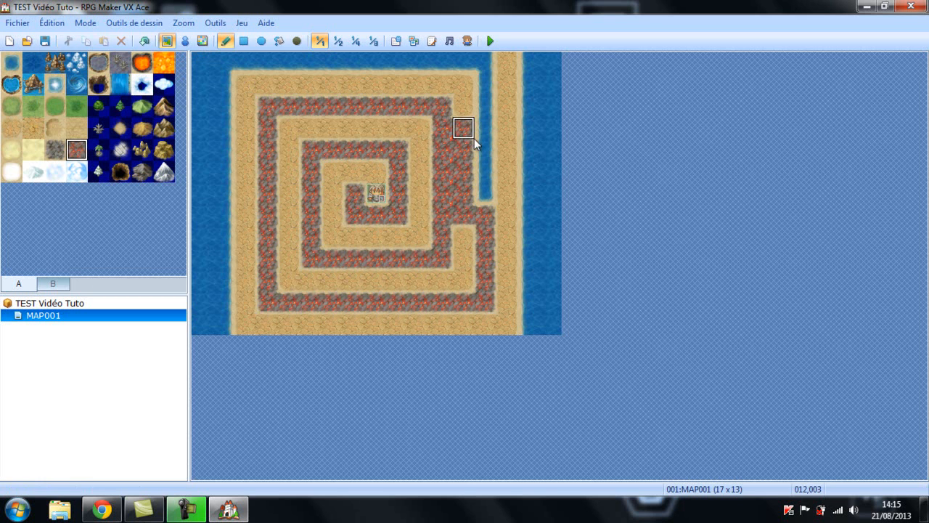
left_click(145, 40)
Cover all of MAP001 with the red lava rock ground, undoing one stroke along the way
mouse_move(266, 137)
left_mouse_down()
mouse_move(275, 308)
mouse_move(479, 306)
left_mouse_up()
right_click_drag(382, 302, 268, 299)
left_click_drag(269, 292, 269, 263)
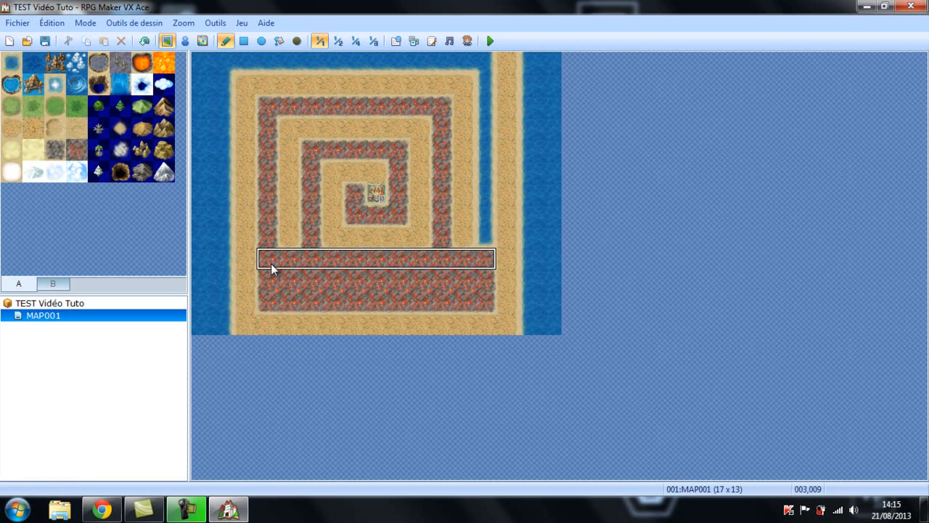
left_click(144, 41)
mouse_move(266, 302)
right_mouse_down()
mouse_move(346, 302)
mouse_move(275, 302)
mouse_move(267, 201)
right_mouse_up()
mouse_move(267, 200)
left_mouse_down()
mouse_move(406, 233)
mouse_move(458, 113)
mouse_move(295, 112)
mouse_move(527, 38)
mouse_move(506, 124)
mouse_move(528, 190)
mouse_move(415, 137)
mouse_move(247, 102)
mouse_move(295, 80)
mouse_move(459, 75)
mouse_move(213, 69)
mouse_move(207, 247)
mouse_move(506, 249)
mouse_move(564, 227)
mouse_move(545, 170)
mouse_move(567, 52)
mouse_move(439, 90)
left_mouse_up()
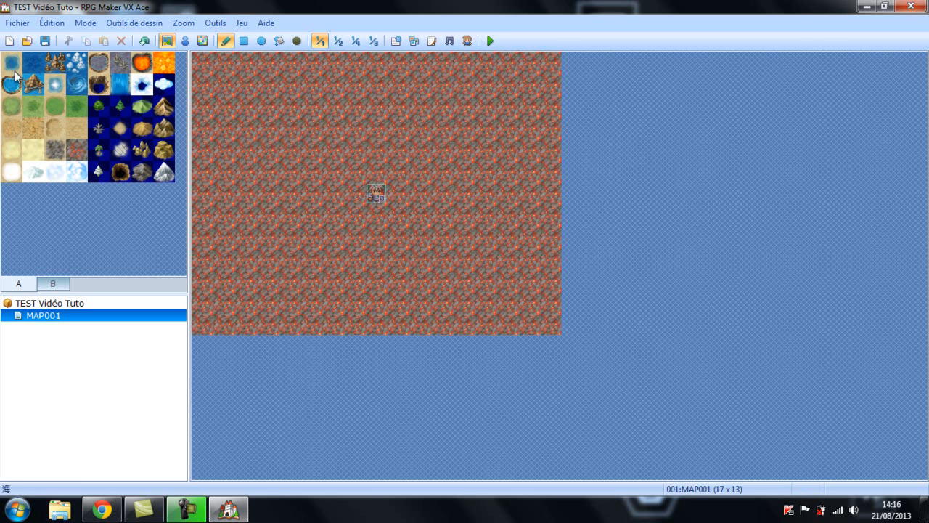
left_click(169, 174)
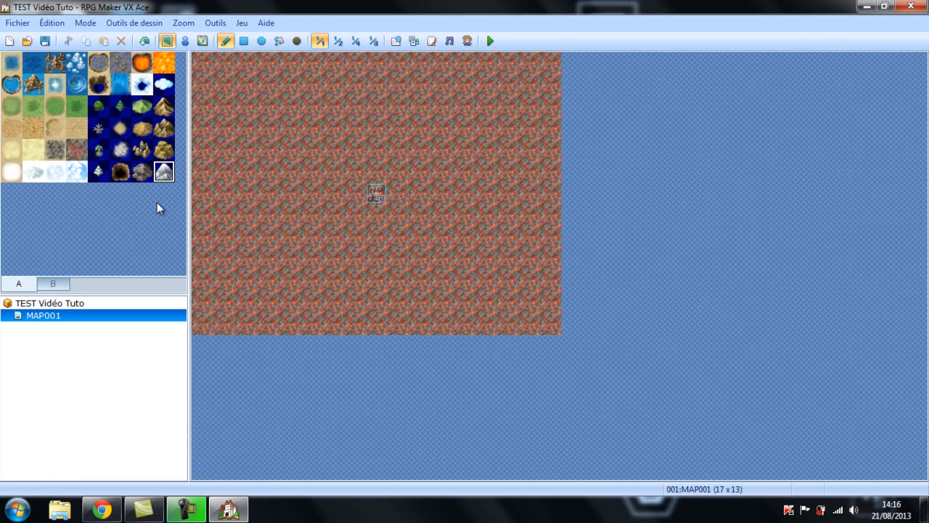
left_click(137, 168)
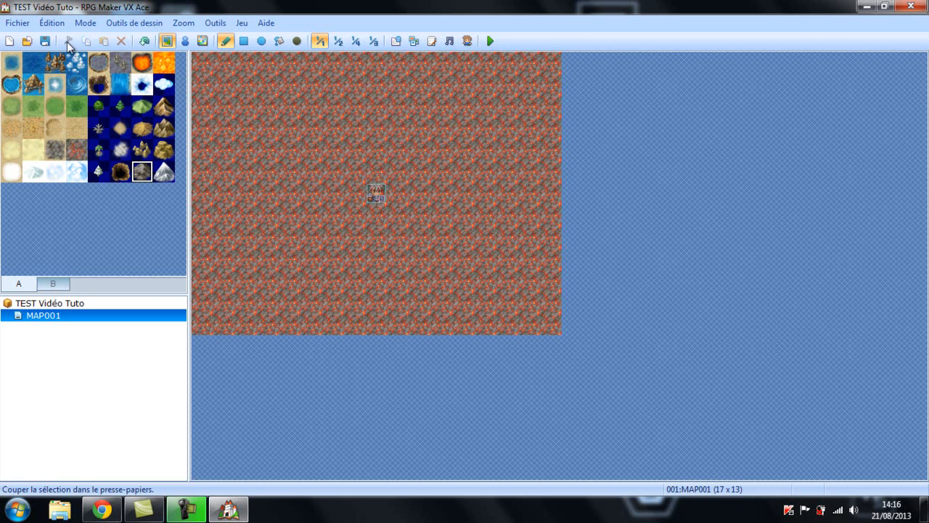
left_click(51, 22)
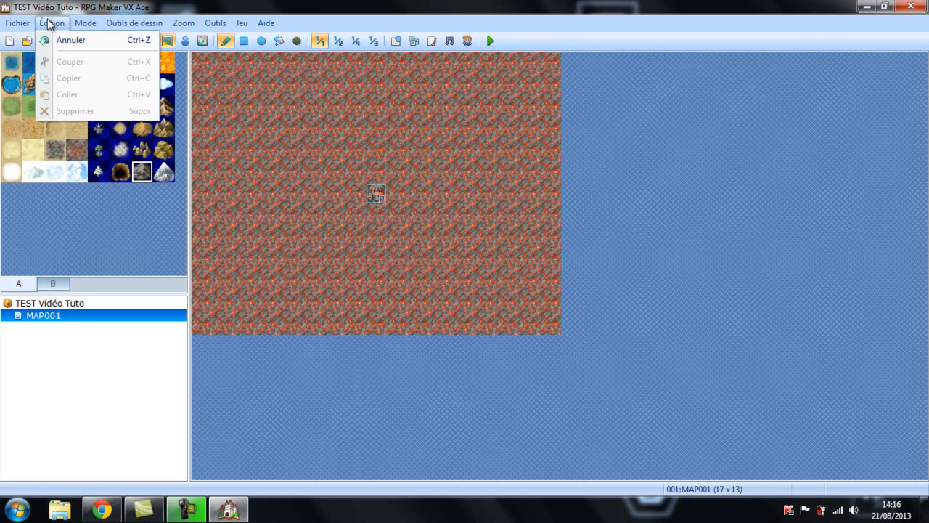
left_click(84, 24)
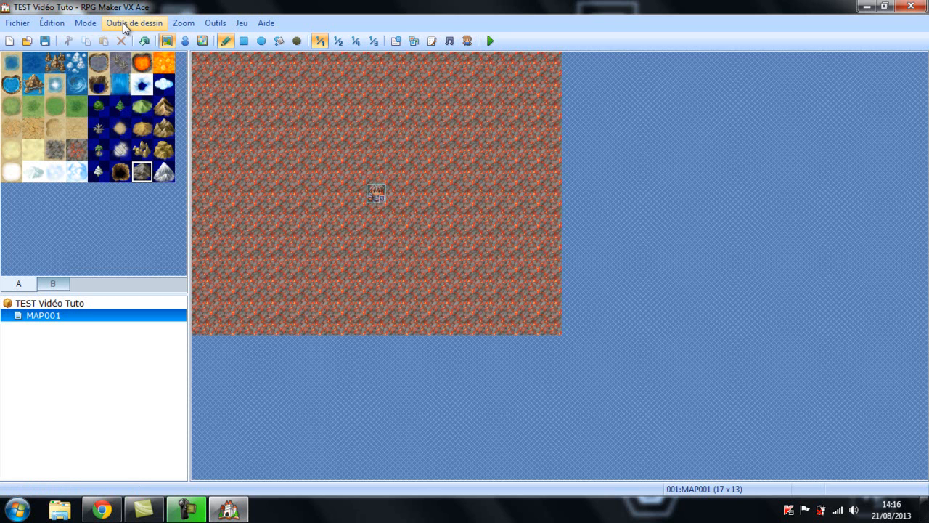
left_click(484, 40)
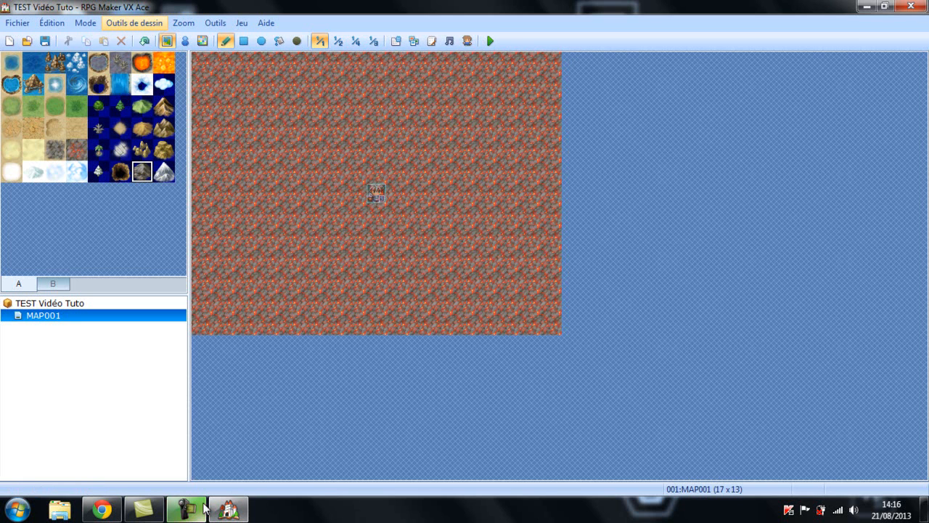
Paint brown rocky mountain ranges across the lava rock ground and a mountain border along the edges of MAP001
left_click(164, 128)
mouse_move(222, 83)
left_mouse_down()
mouse_move(362, 230)
mouse_move(462, 194)
mouse_move(290, 215)
mouse_move(267, 291)
left_mouse_up()
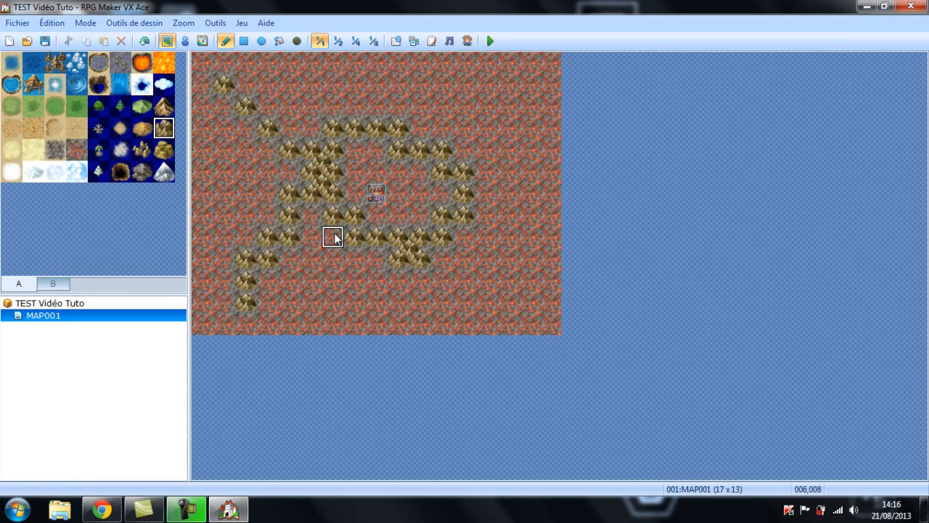
mouse_move(398, 84)
left_mouse_down()
mouse_move(457, 141)
mouse_move(508, 274)
mouse_move(551, 152)
mouse_move(530, 107)
mouse_move(549, 62)
mouse_move(375, 51)
mouse_move(266, 62)
mouse_move(517, 54)
mouse_move(211, 59)
mouse_move(191, 192)
mouse_move(197, 299)
mouse_move(208, 326)
left_mouse_up()
left_click_drag(287, 329, 473, 322)
mouse_move(560, 331)
left_mouse_down()
mouse_move(555, 264)
mouse_move(542, 316)
mouse_move(508, 190)
left_mouse_up()
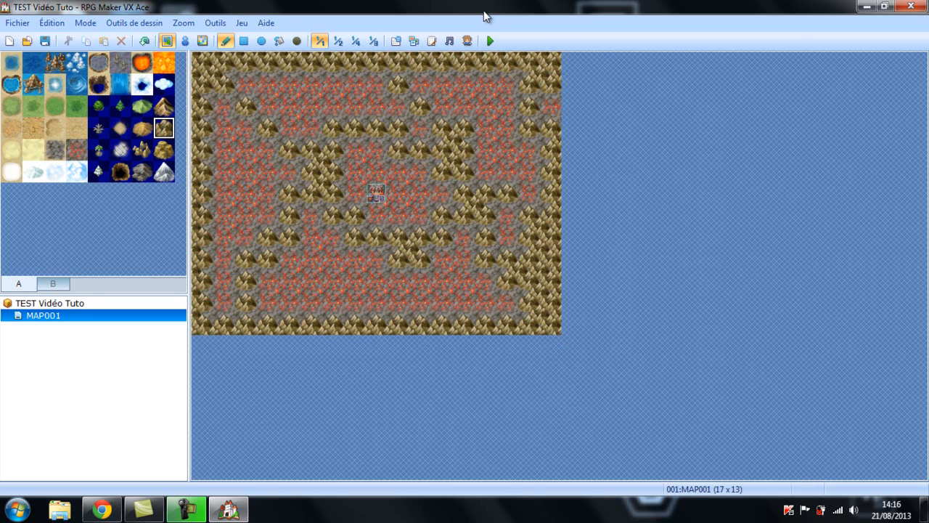